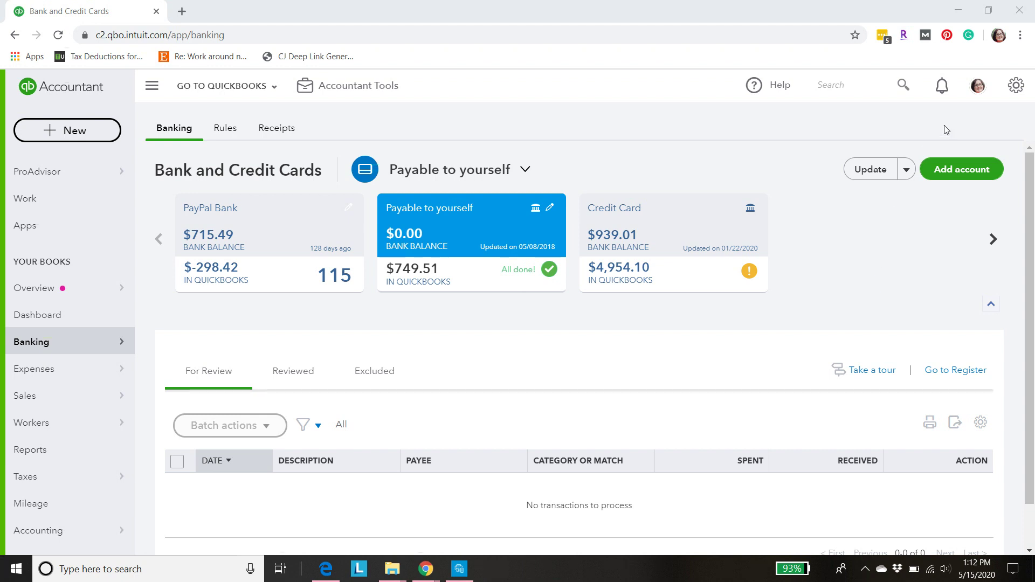
Open the Import Data page from the gear menu's Tools section.
click(1016, 86)
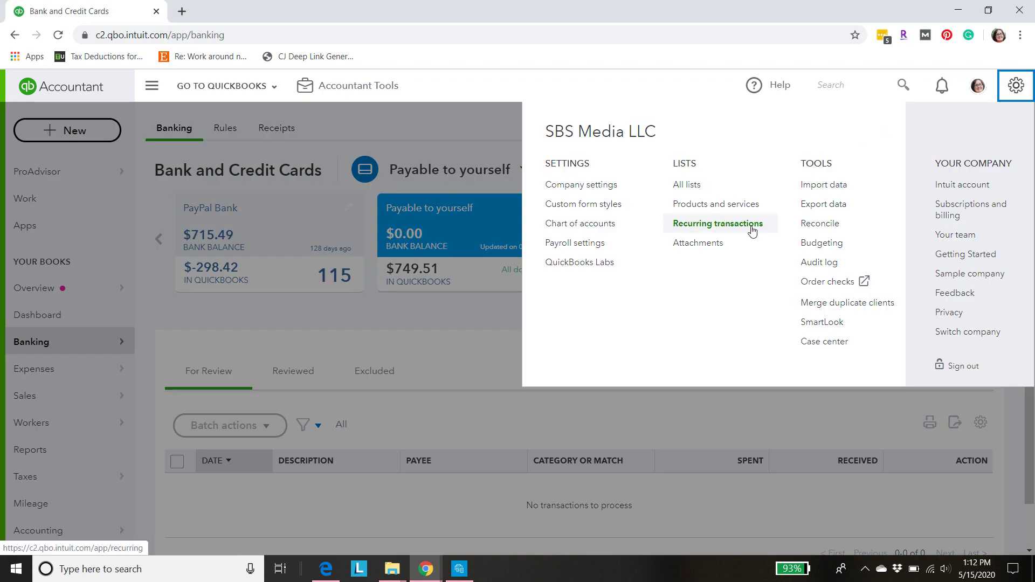
click(824, 185)
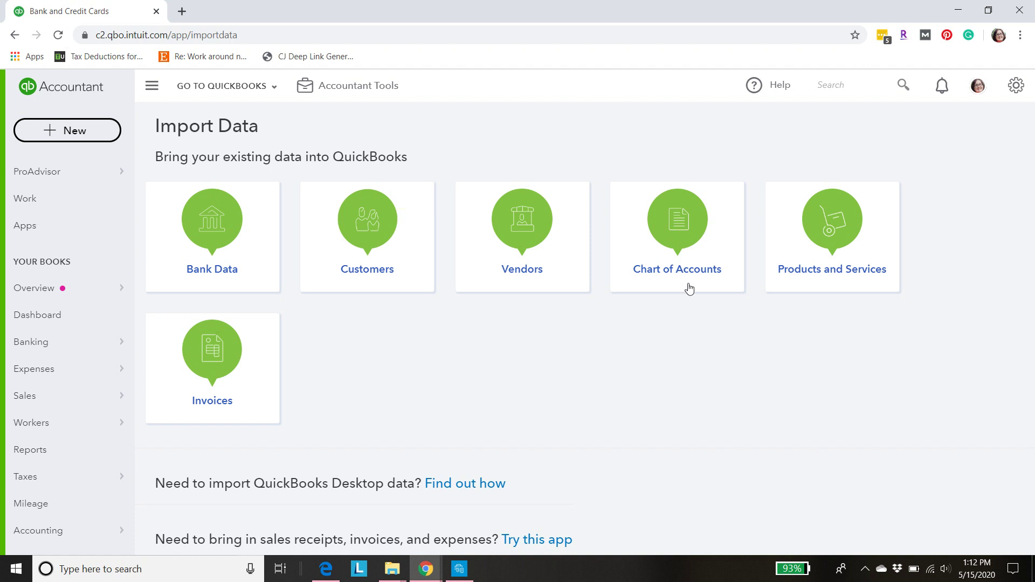
Upload 'Chart of Accounts - Amazon.csv' as a chart of accounts import and proceed to field mapping.
click(684, 262)
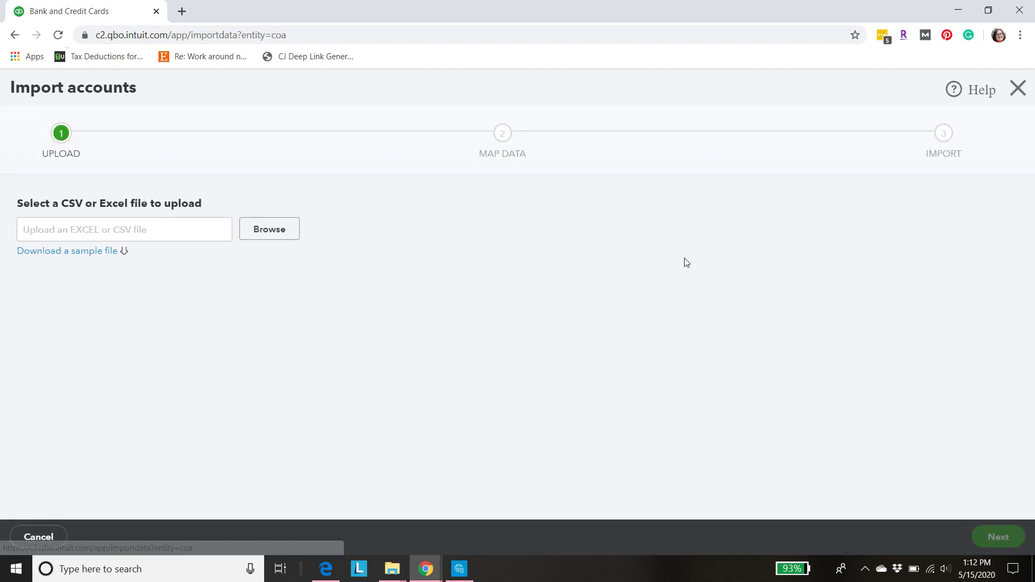
click(277, 231)
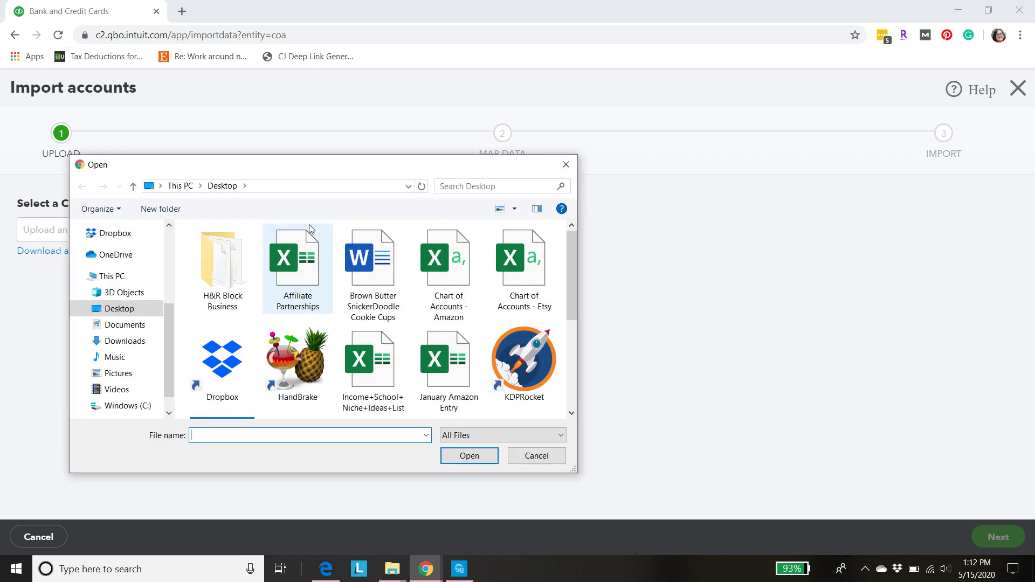
click(435, 257)
double_click(436, 258)
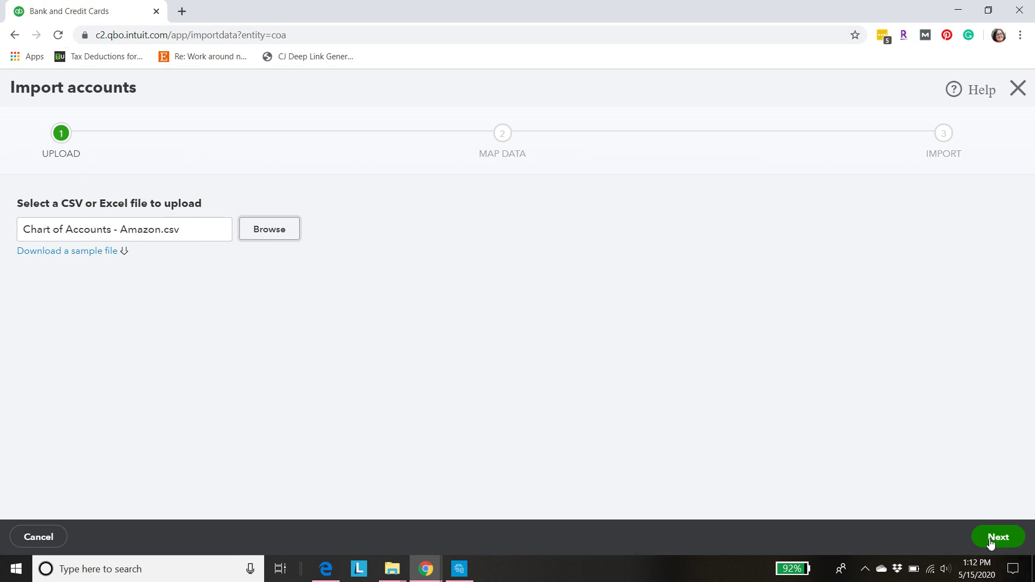
click(998, 538)
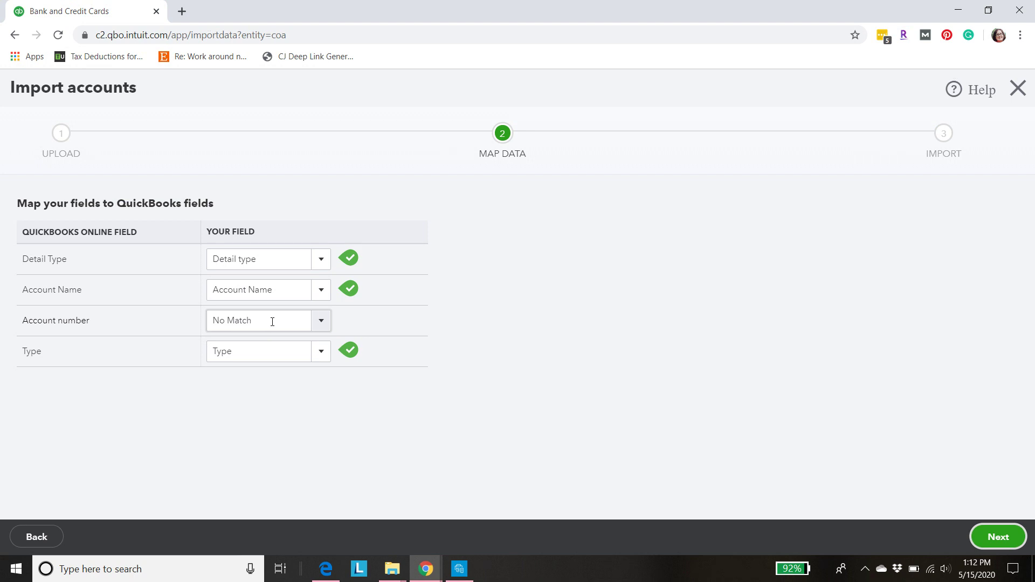
Accept the mapping and check the Amazon Income and long Amazon Selling Expenses account names.
click(994, 537)
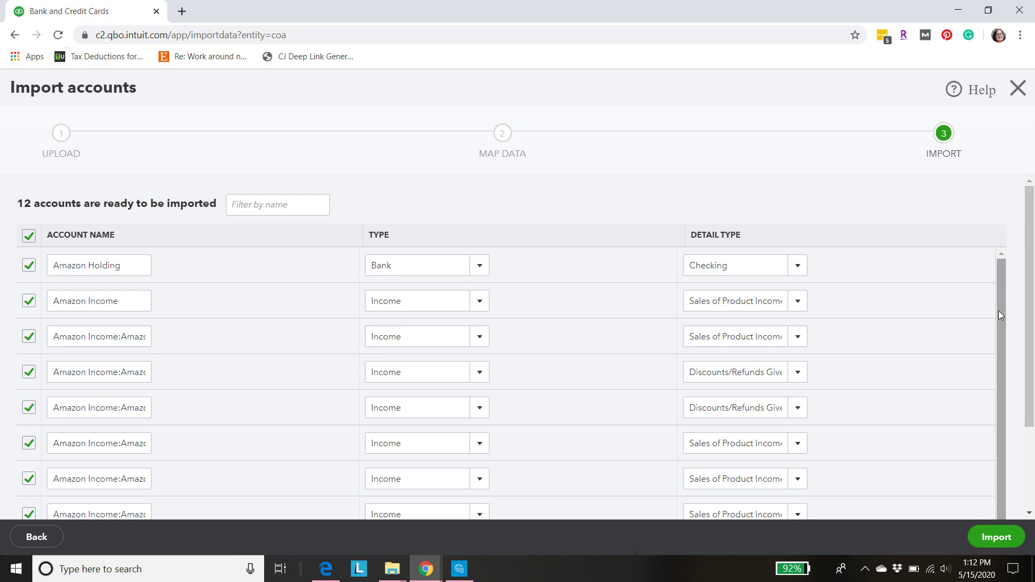
drag(1001, 294, 1002, 276)
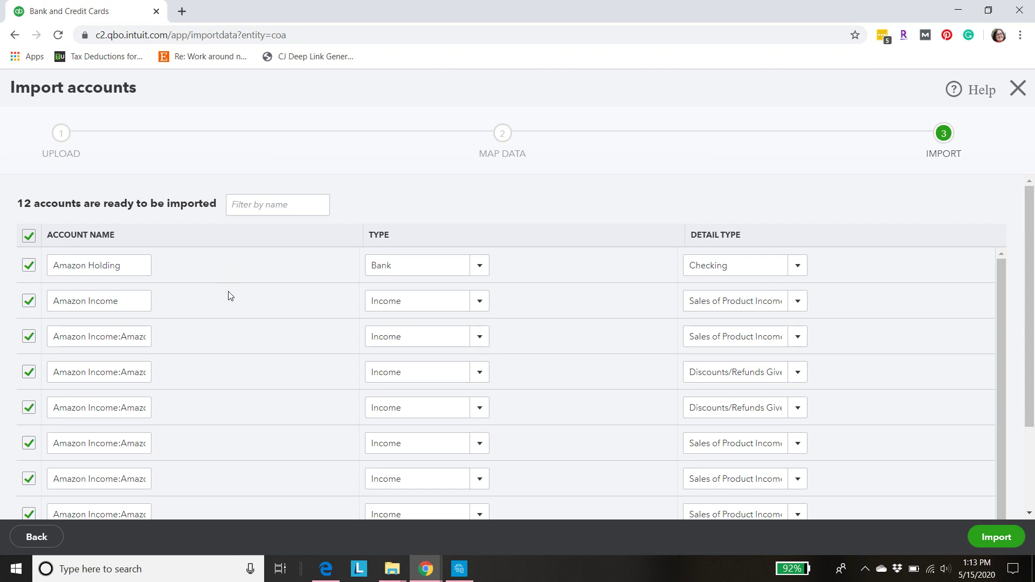
click(119, 302)
click(178, 304)
drag(1031, 308, 1030, 329)
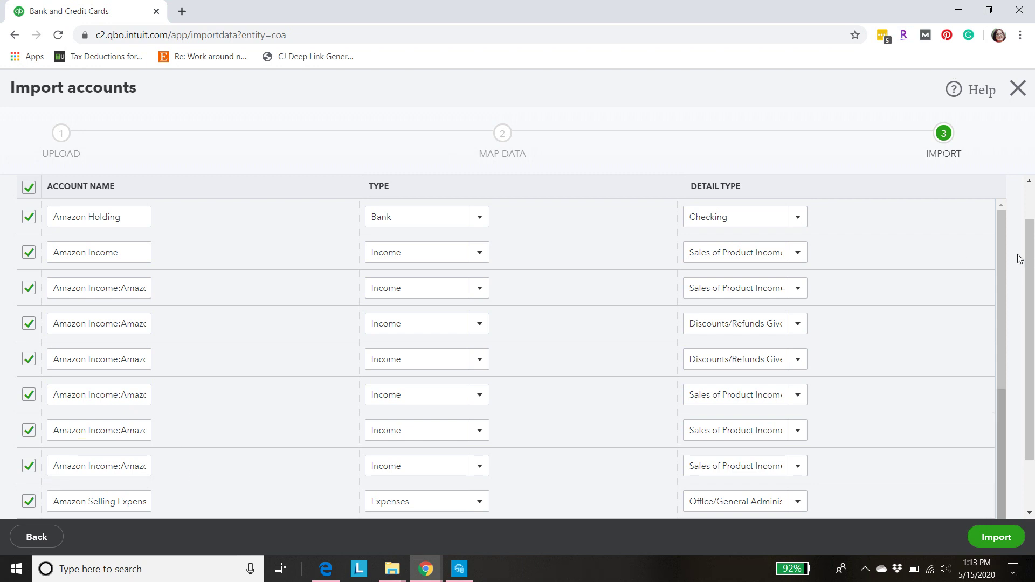
drag(1024, 257, 1026, 308)
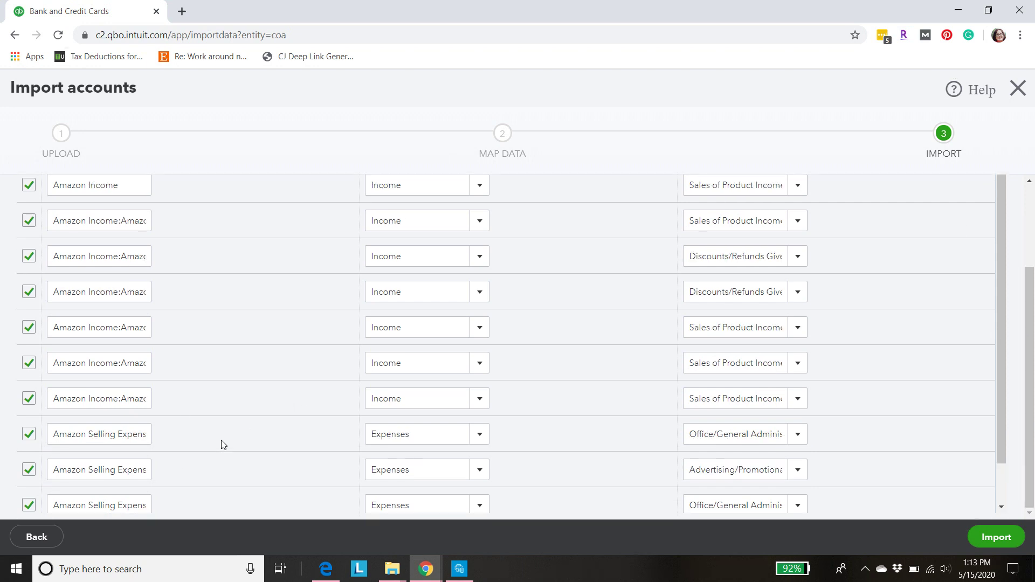
double_click(146, 433)
click(144, 434)
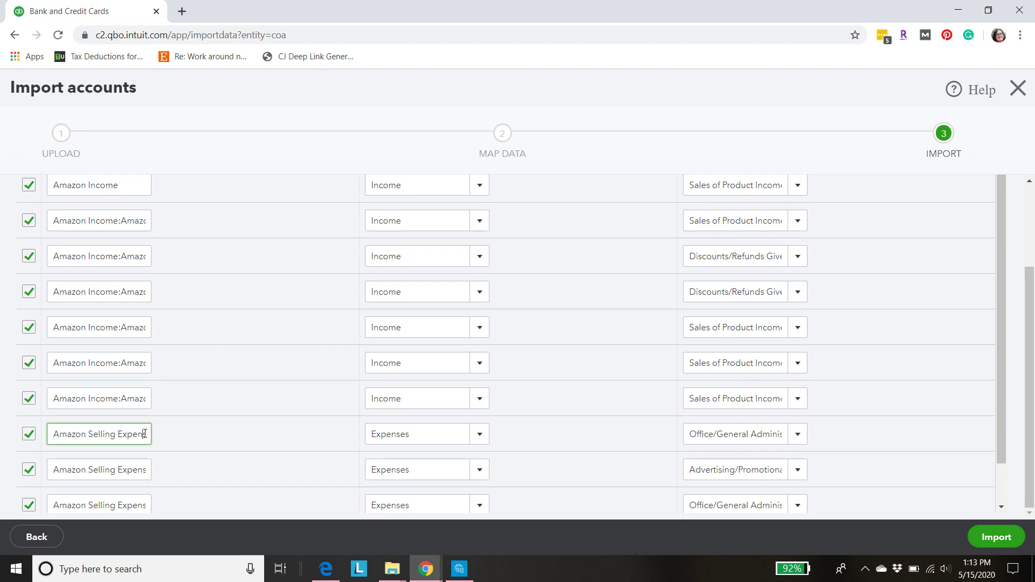
key(End)
key(Home)
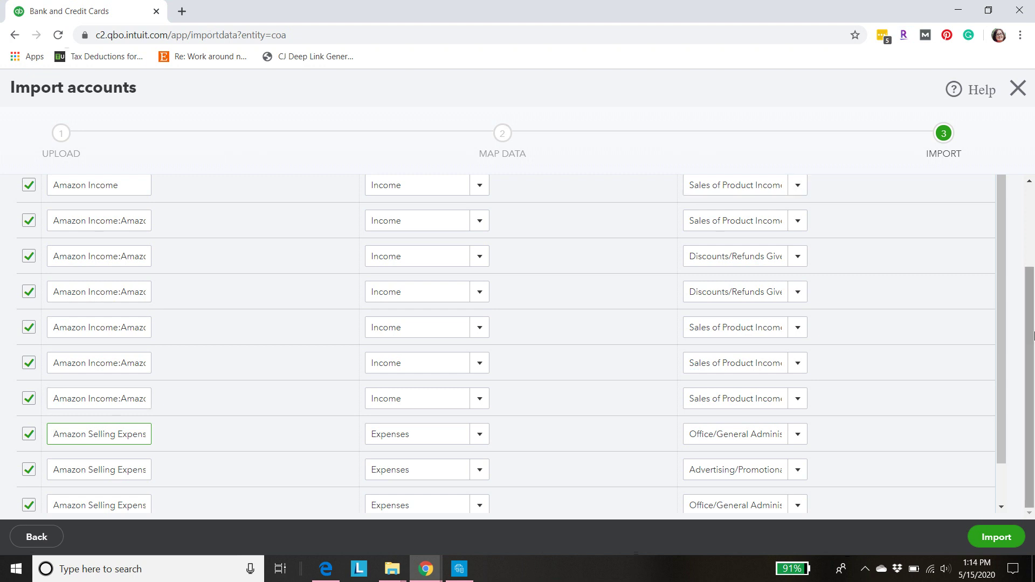
Confirm the import of all 12 Amazon income and expense accounts.
click(997, 537)
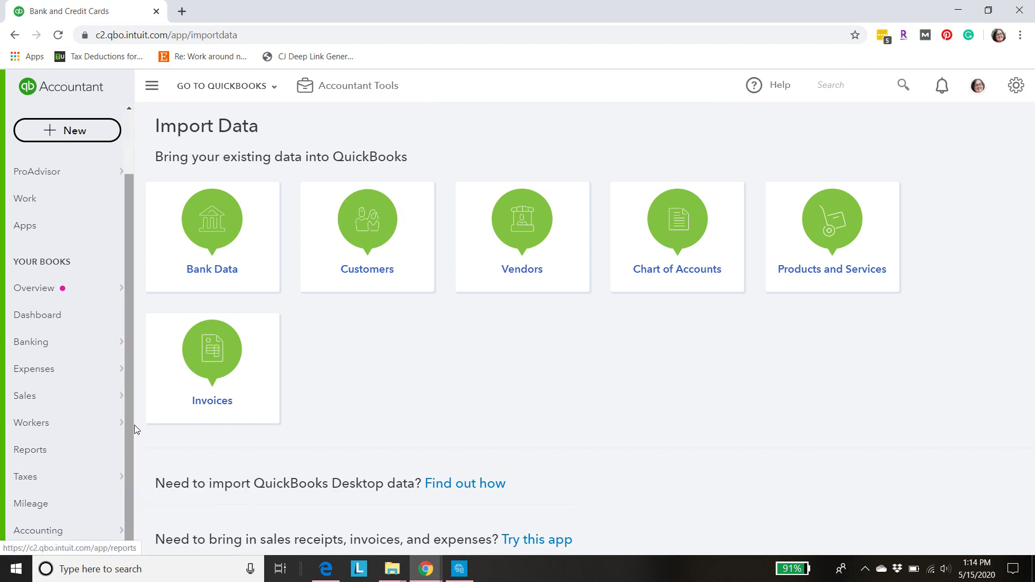
mouse_move(38, 531)
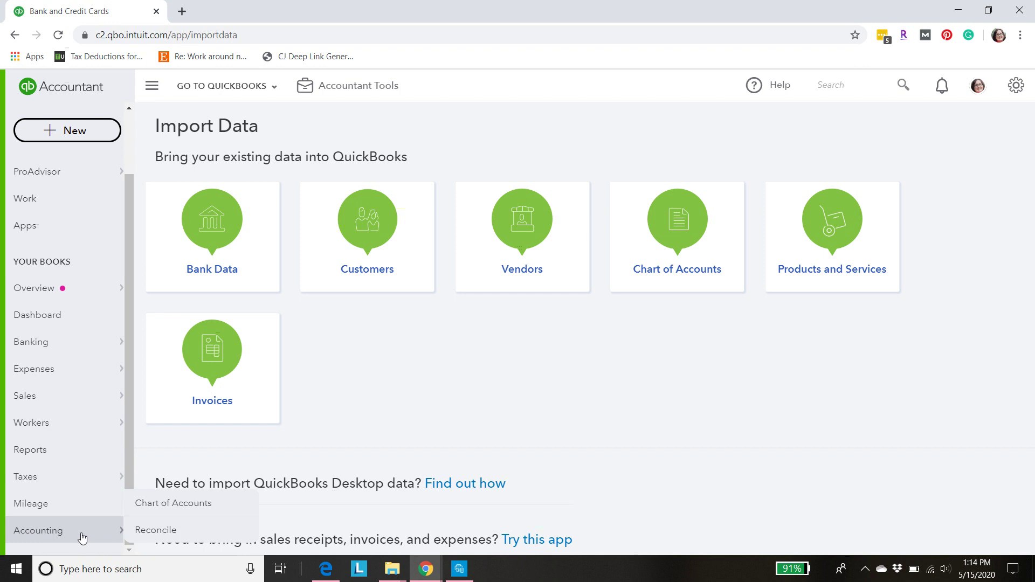
Show Amazon Selling Expenses and its Advertising, Selling Fees and Shipping sub-accounts in the Chart of Accounts.
click(162, 507)
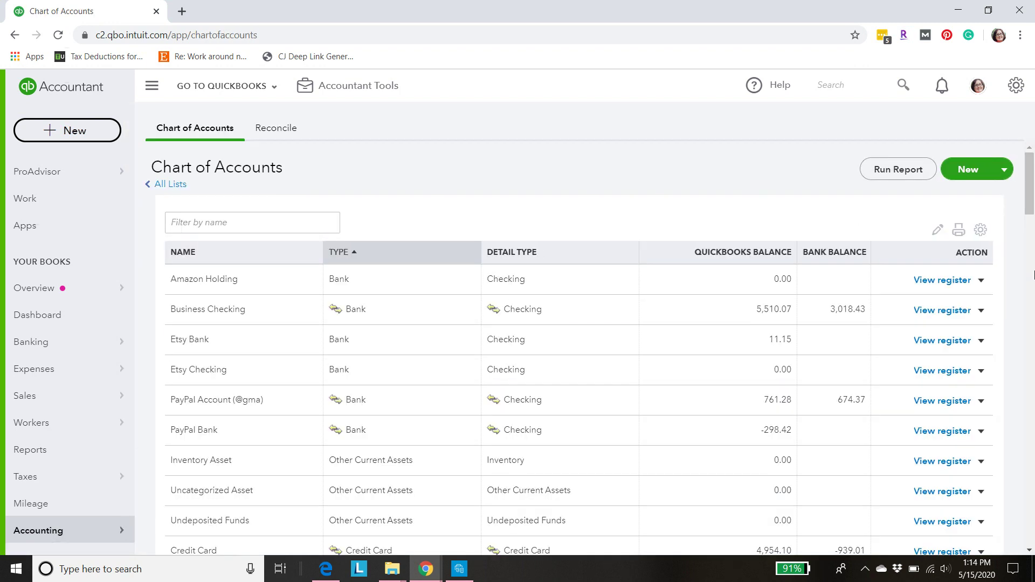
drag(1031, 194, 1031, 214)
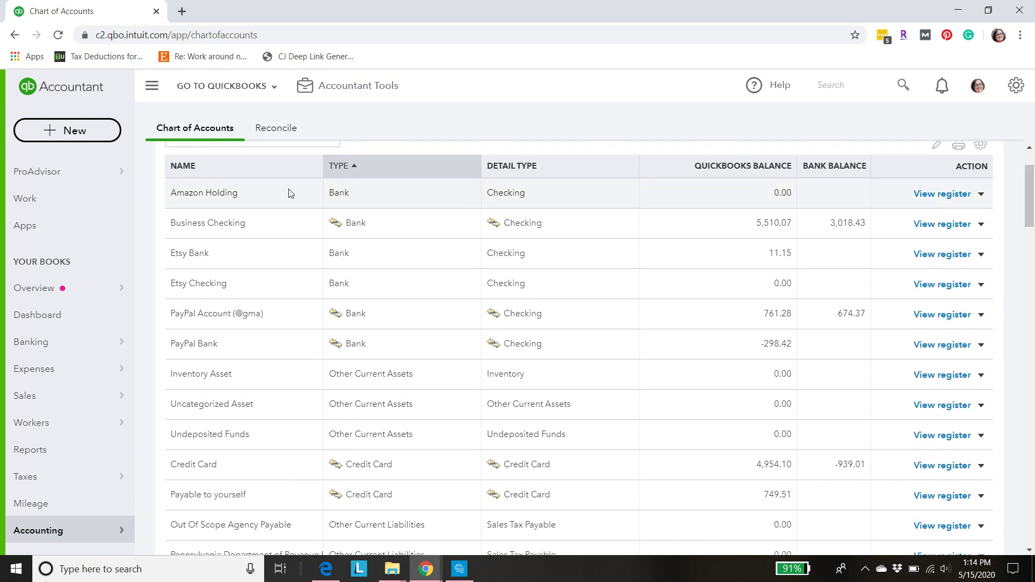
drag(1030, 199, 1030, 268)
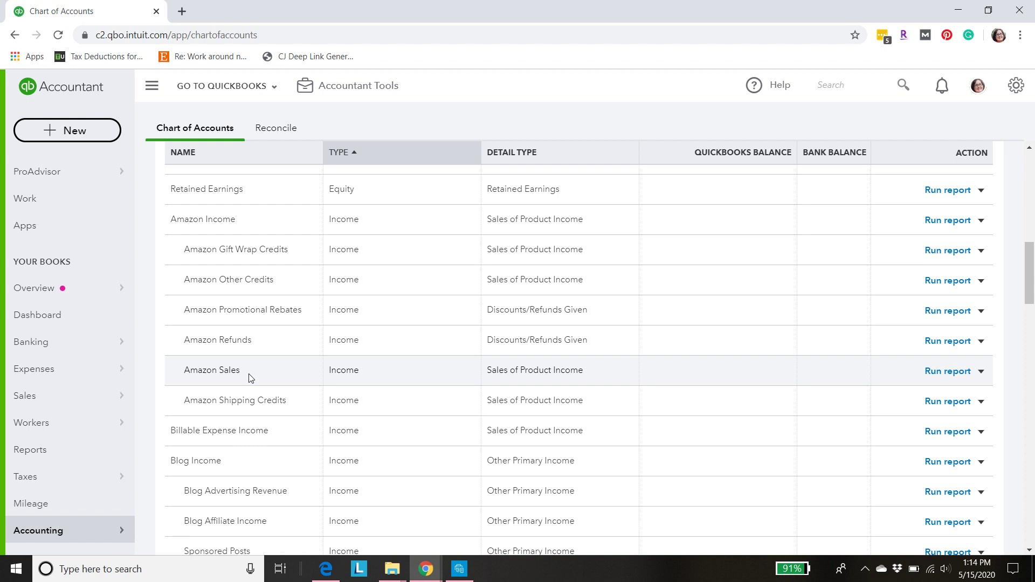
drag(1031, 272, 1031, 373)
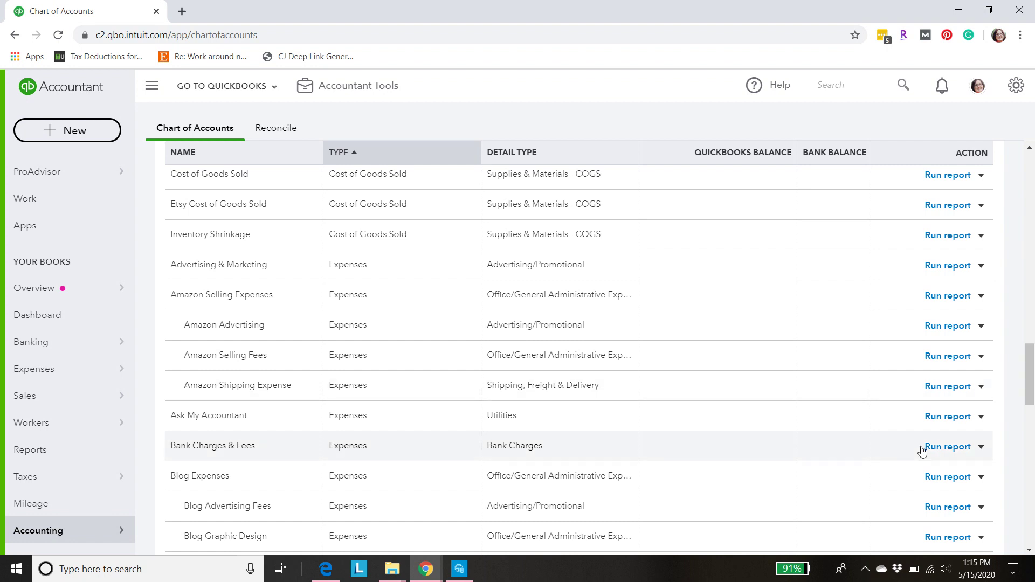
click(866, 570)
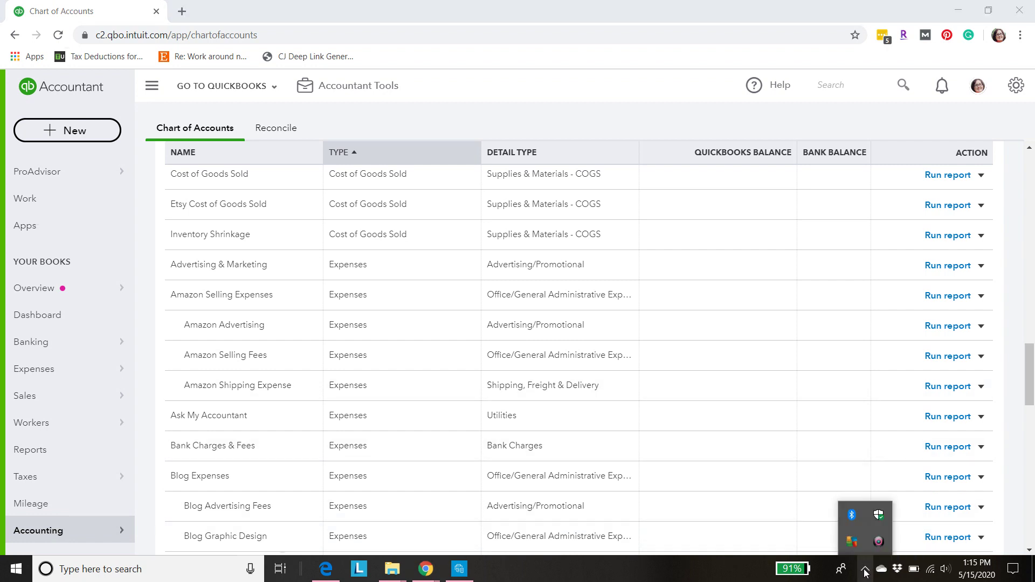
click(879, 544)
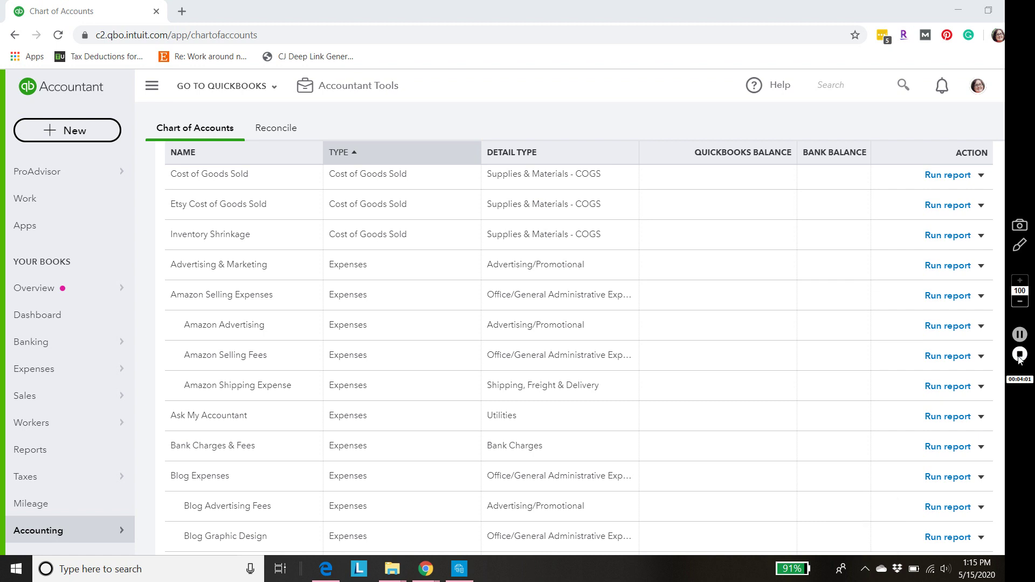